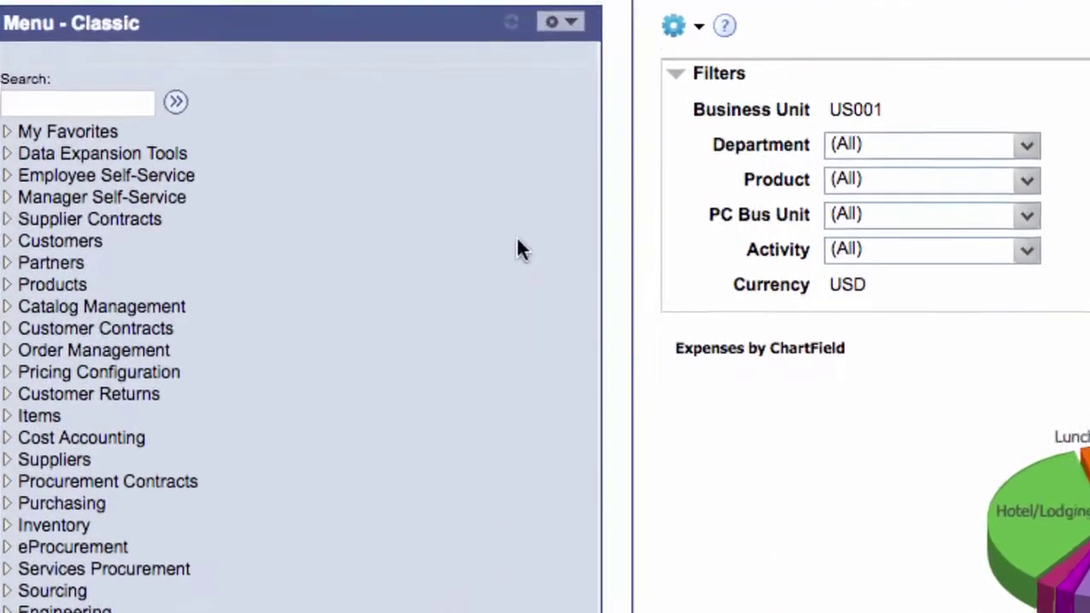
Open the classic My Wallet page from Employee Self-Service > Travel and Expenses.
{"action": "left_click", "coordinate": [12, 179]}
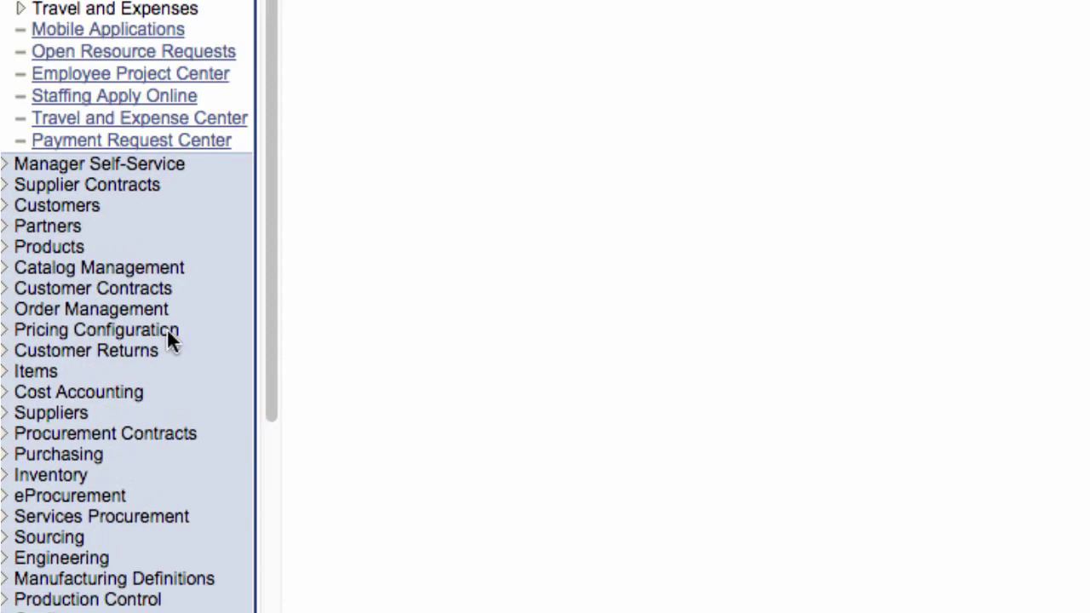
{"action": "left_click", "coordinate": [20, 10]}
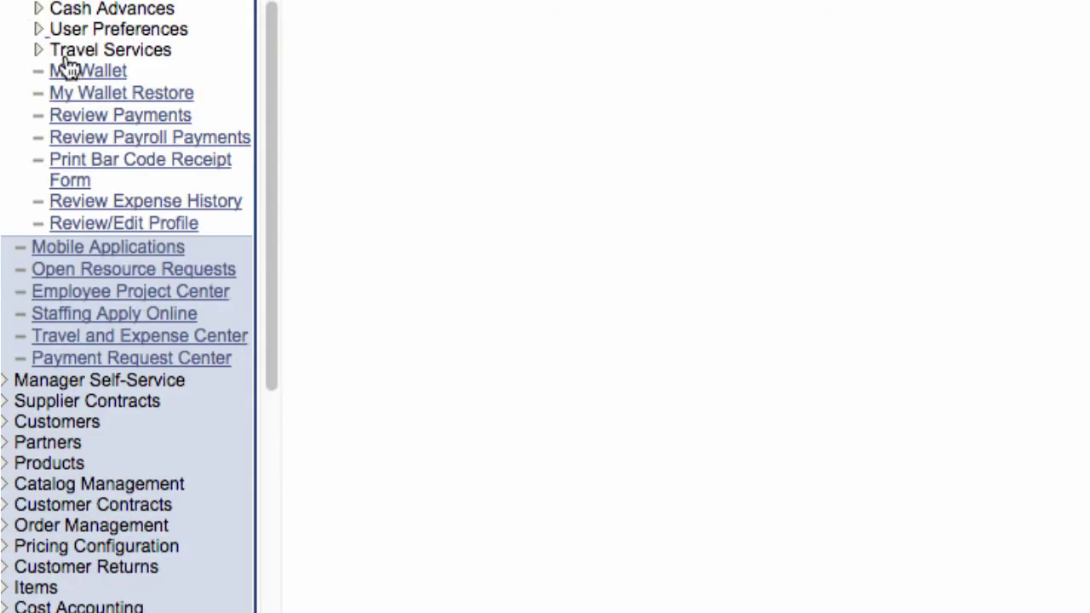
{"action": "left_click", "coordinate": [106, 73]}
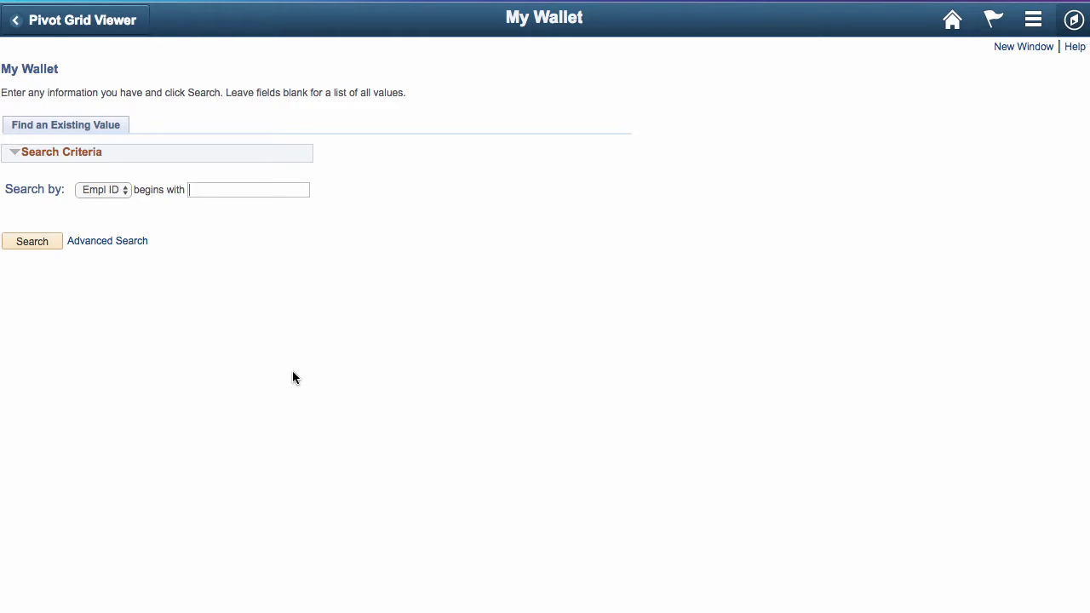
Run a blank search to list all 67 employees and open one Empl ID's wallet receipts.
{"action": "left_click", "coordinate": [43, 246]}
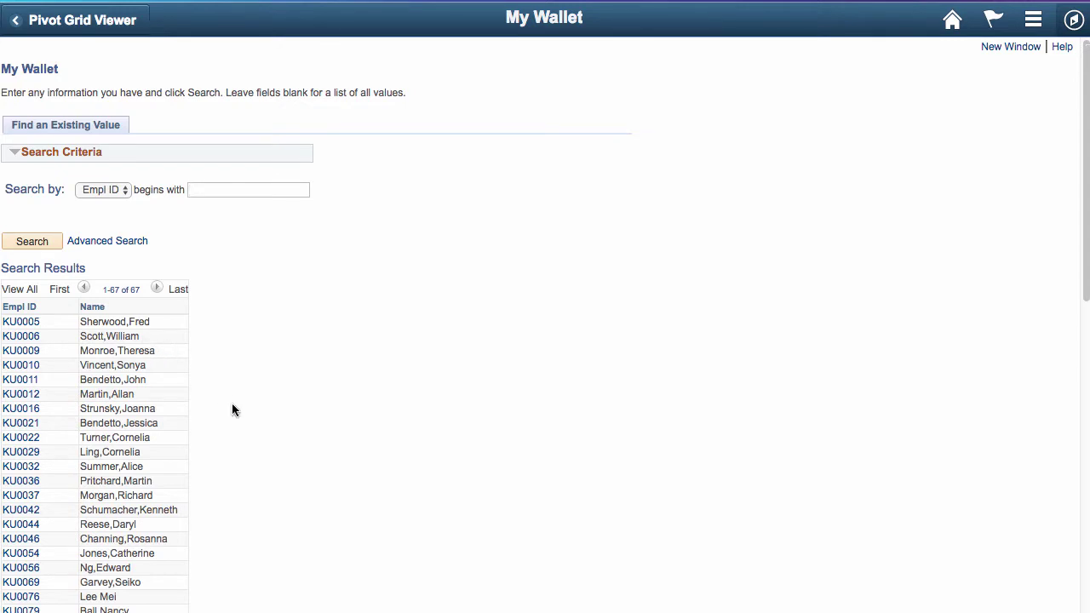
{"action": "left_click", "coordinate": [29, 517]}
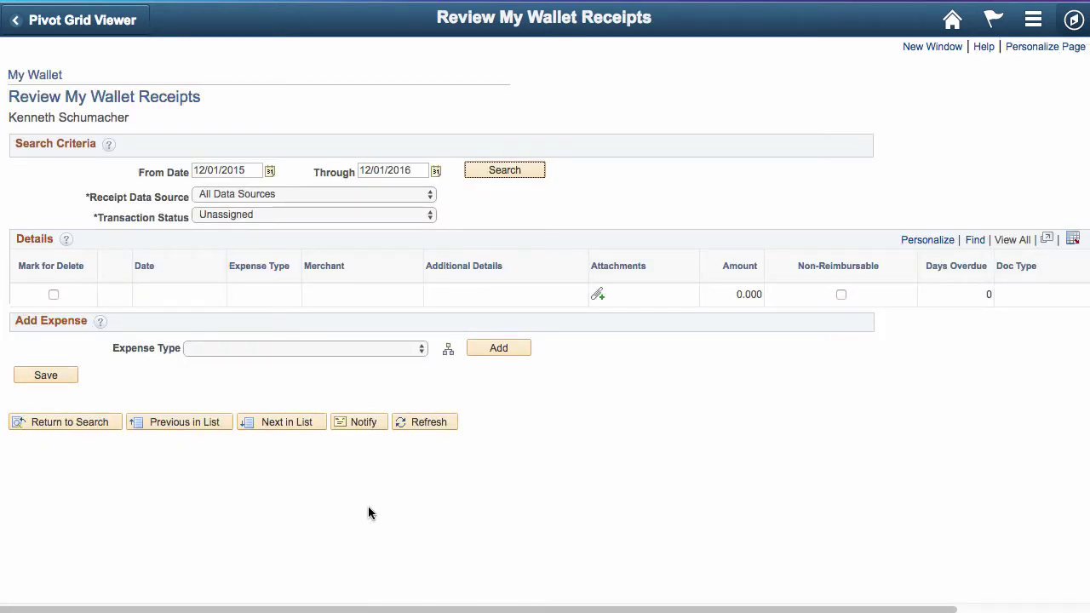
Change the From Date to 12/01/2004, search again, and open the Hotel/Lodging receipt.
{"action": "left_click", "coordinate": [248, 171]}
{"action": "key", "text": "BackSpace"}
{"action": "key", "text": "BackSpace"}
{"action": "type", "text": "04"}
{"action": "left_click", "coordinate": [524, 168]}
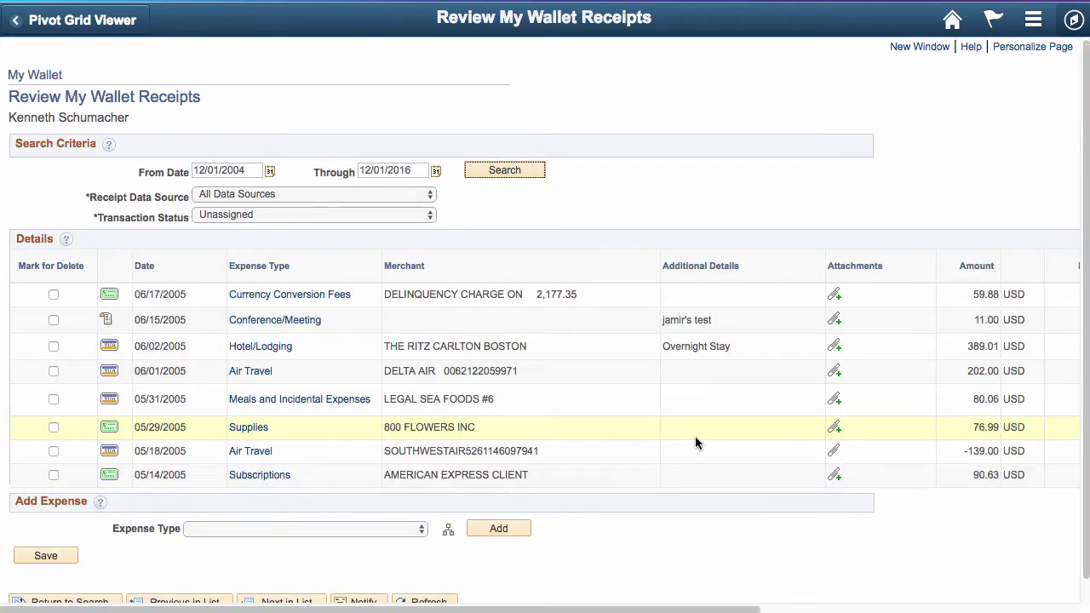
{"action": "left_click", "coordinate": [272, 348]}
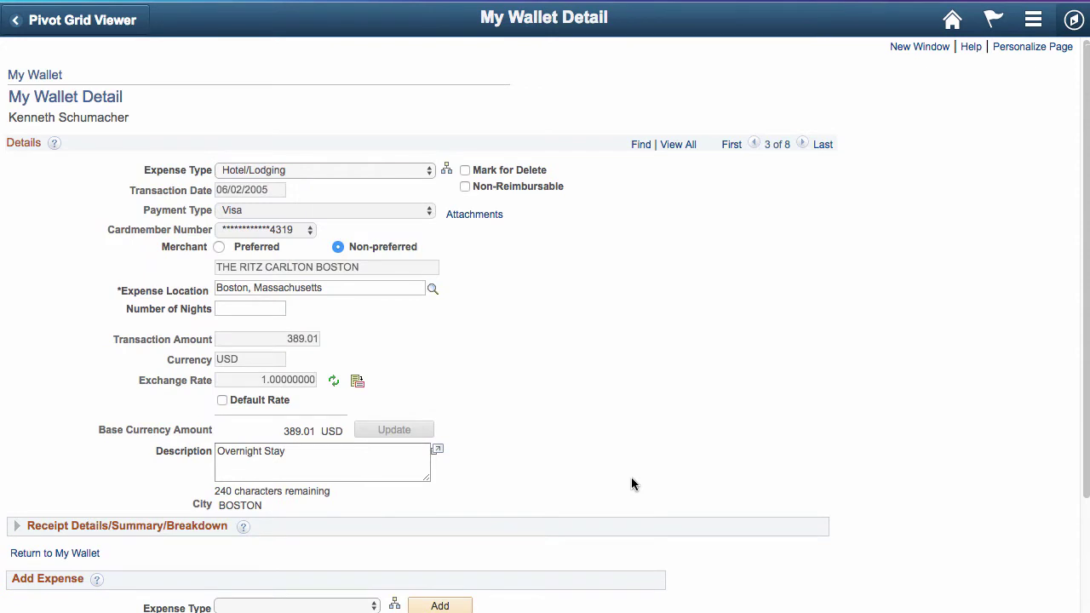
{"action": "left_click_drag", "start_coordinate": [1087, 313], "coordinate": [1088, 451]}
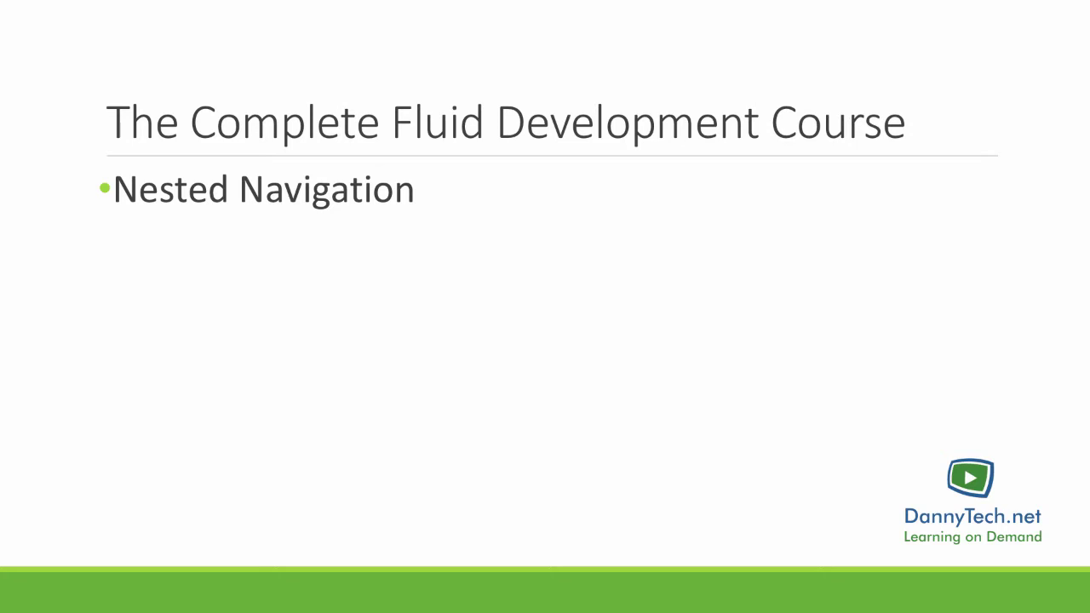
Reveal the Reduce Clicks and Page Responsiveness bullets under Nested Navigation.
{"action": "key", "text": "Right"}
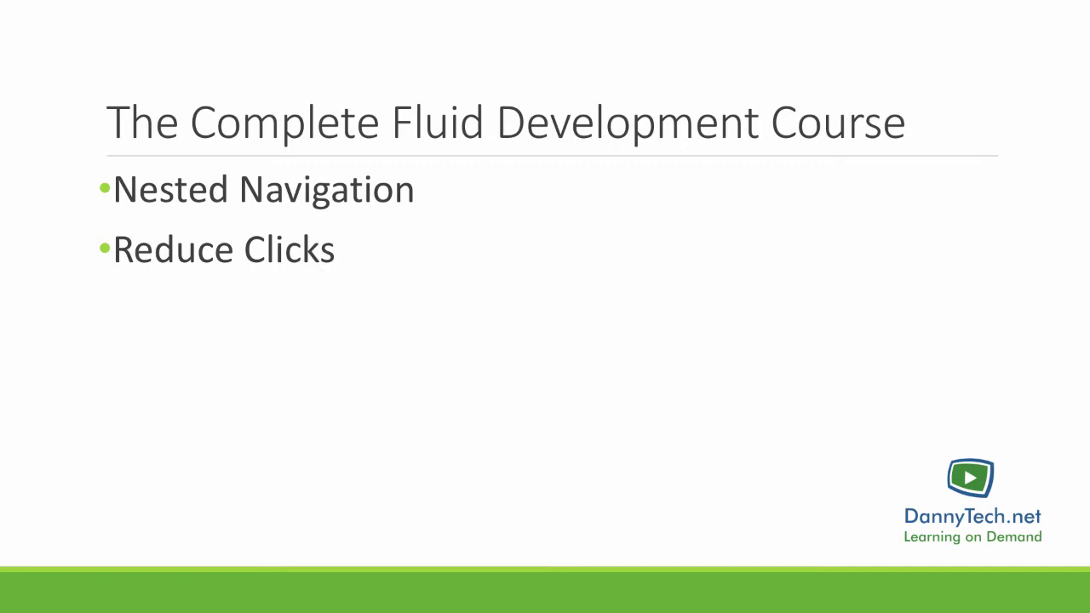
{"action": "key", "text": "Right"}
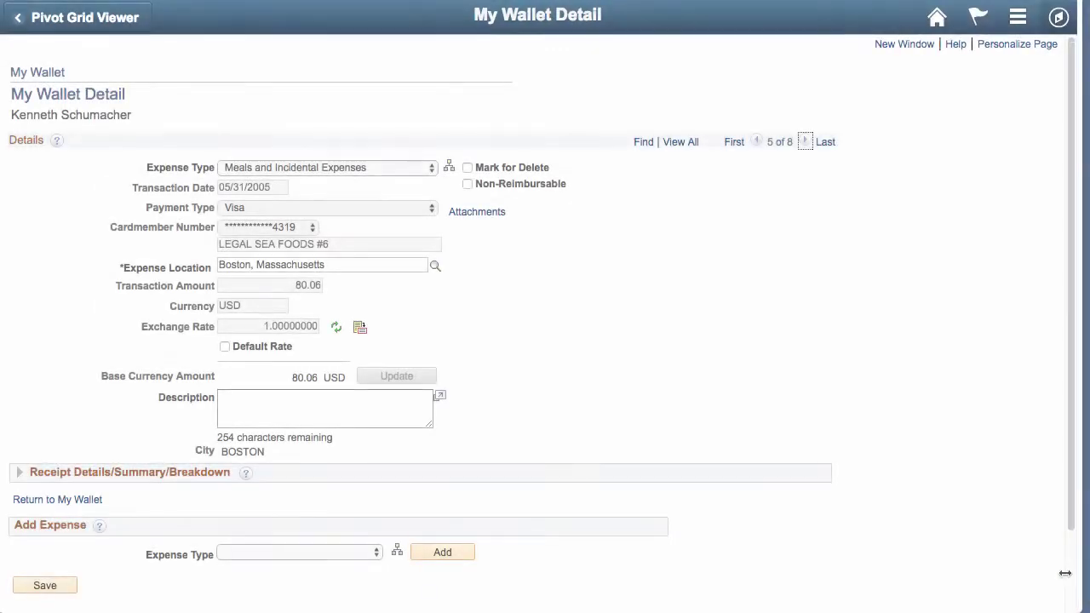
{"action": "left_click_drag", "start_coordinate": [1065, 573], "coordinate": [588, 581]}
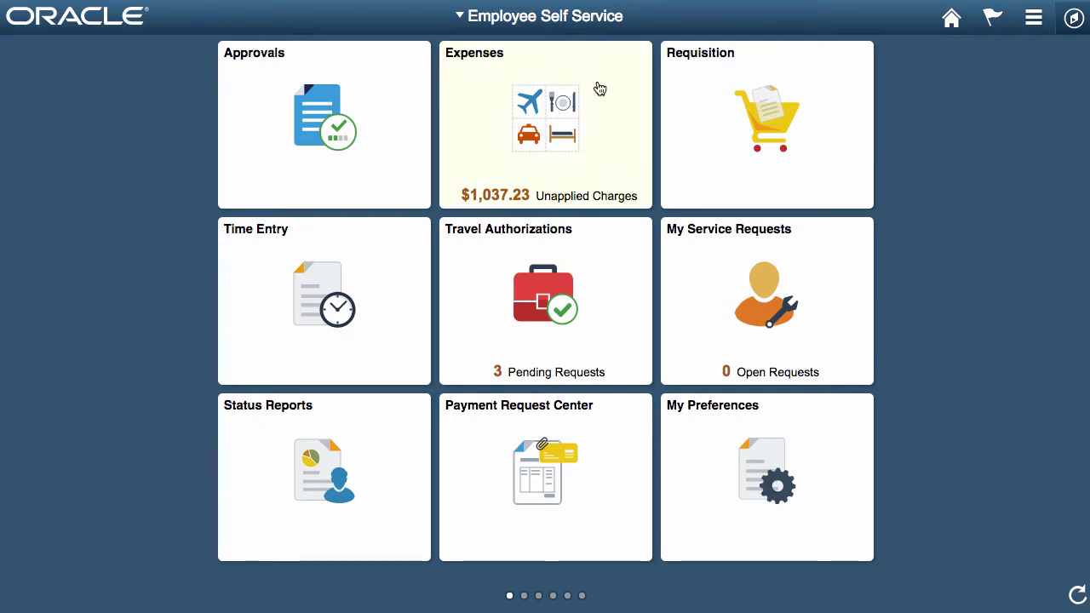
Glance at the homepage list, then open the Expenses dashboard and its wallet entries list.
{"action": "left_click", "coordinate": [558, 28]}
{"action": "mouse_move", "coordinate": [652, 163]}
{"action": "left_mouse_down"}
{"action": "mouse_move", "coordinate": [652, 202]}
{"action": "mouse_move", "coordinate": [647, 162]}
{"action": "left_mouse_up"}
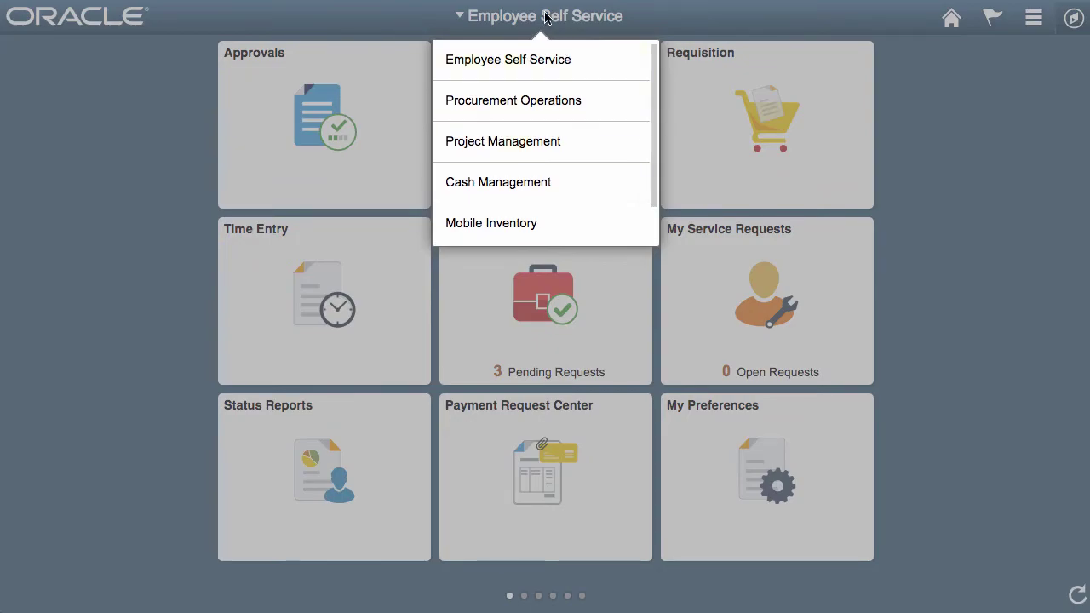
{"action": "left_click", "coordinate": [545, 17]}
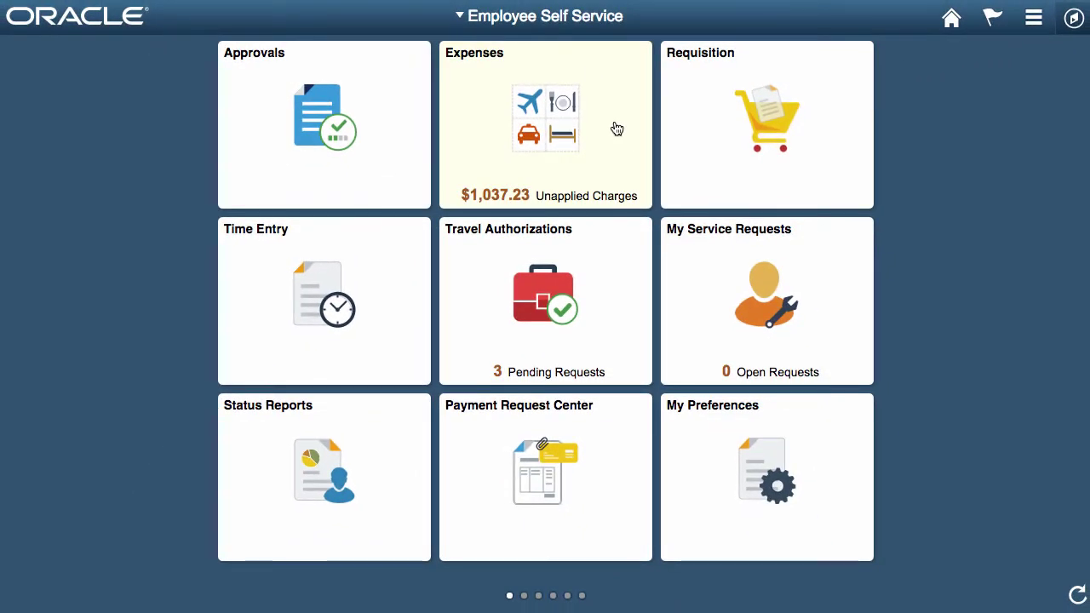
{"action": "left_click", "coordinate": [652, 143]}
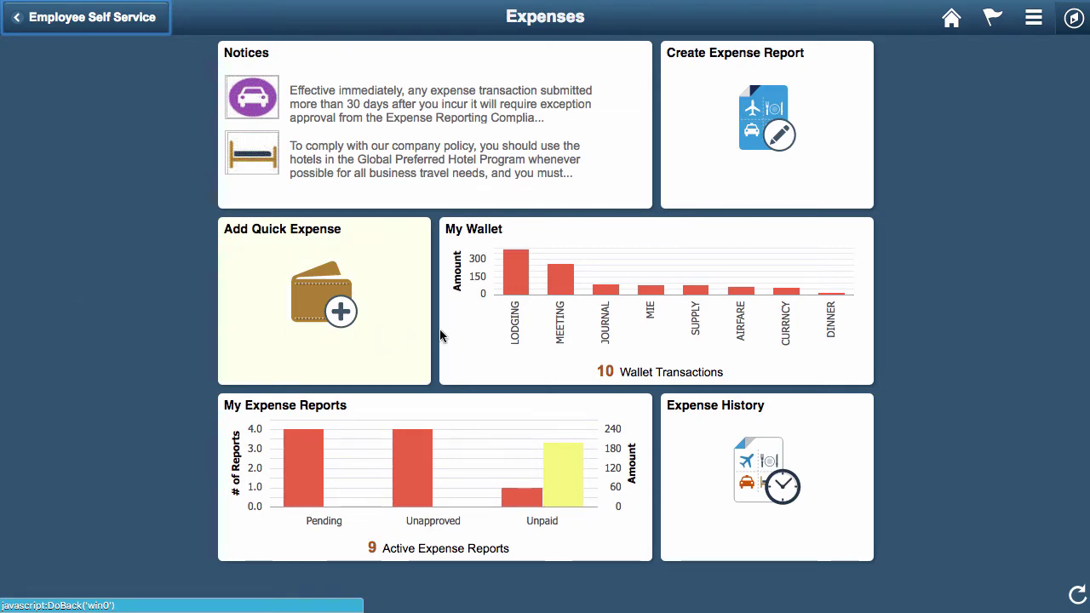
{"action": "left_click", "coordinate": [566, 311]}
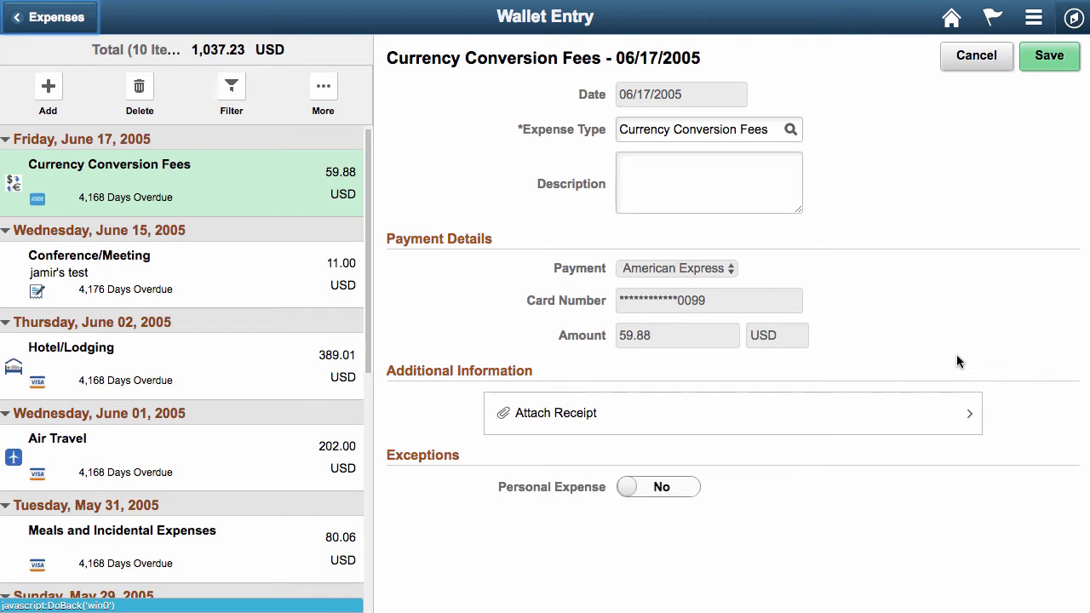
Browse the Conference/Meeting, Hotel/Lodging, Air Travel and Currency Conversion Fees wallet entries.
{"action": "left_click", "coordinate": [115, 285]}
{"action": "left_click", "coordinate": [119, 383]}
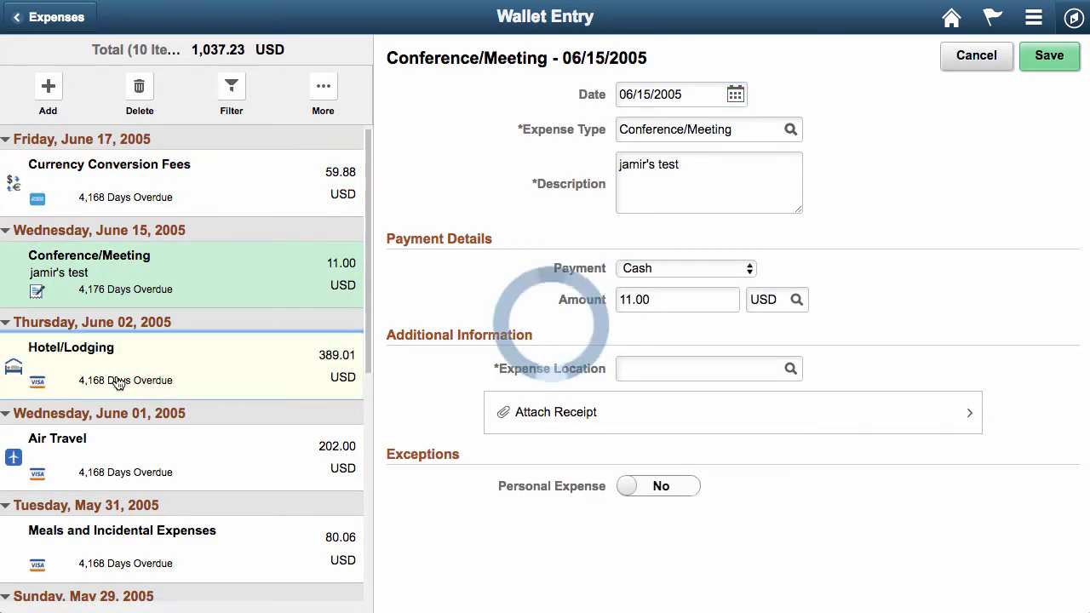
{"action": "left_click", "coordinate": [128, 452]}
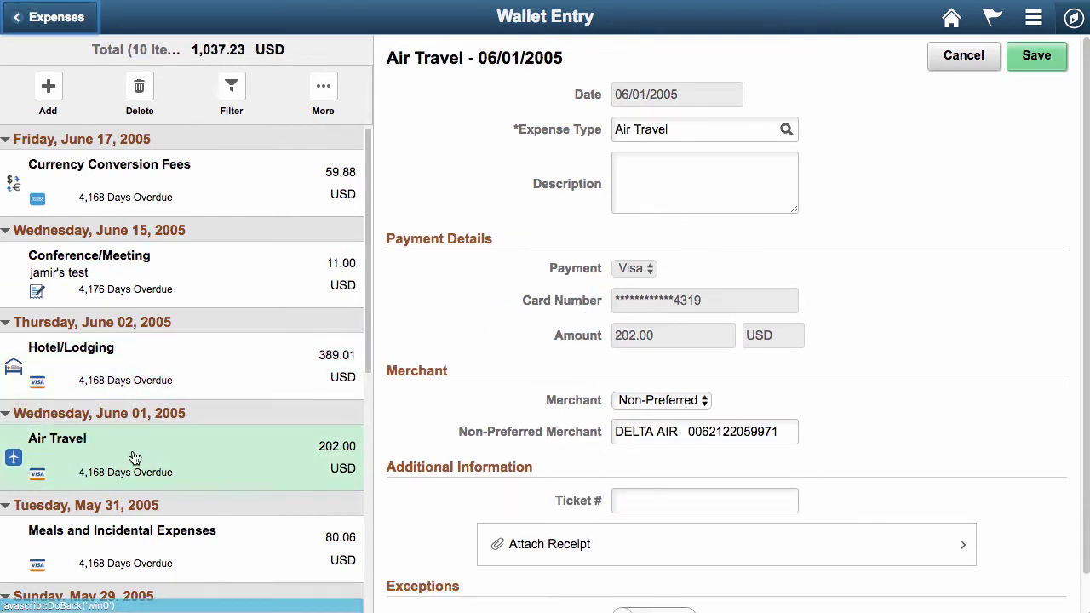
{"action": "left_click", "coordinate": [156, 198]}
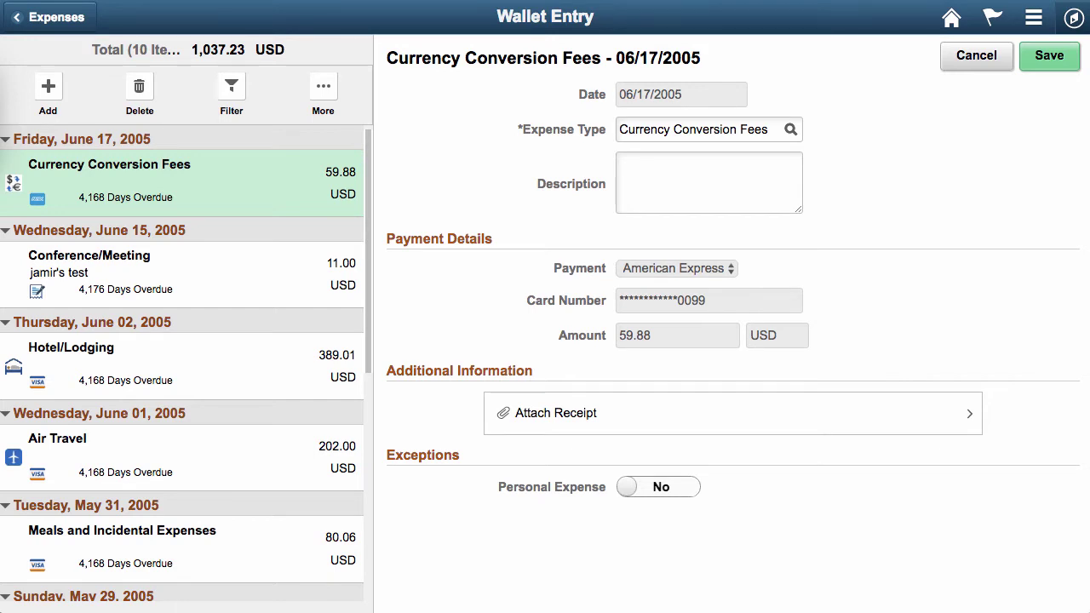
Set the Hotel/Lodging entry's description to 'Overnight Stay', save it, and reopen its details.
{"action": "left_click", "coordinate": [170, 358]}
{"action": "left_click", "coordinate": [735, 182]}
{"action": "type", "text": "Overnight Stay"}
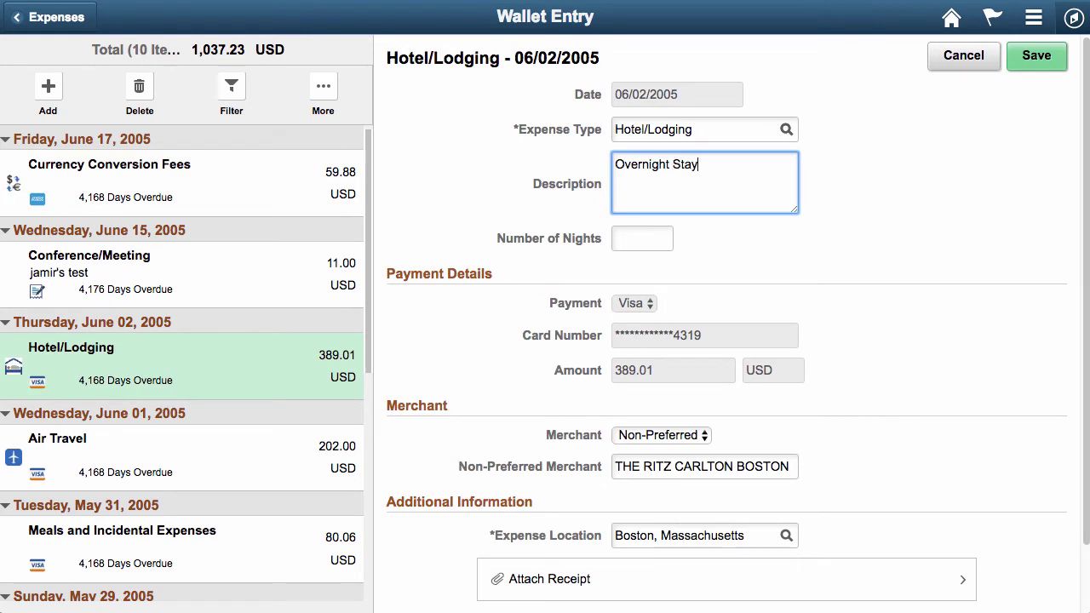
{"action": "left_click", "coordinate": [1035, 56]}
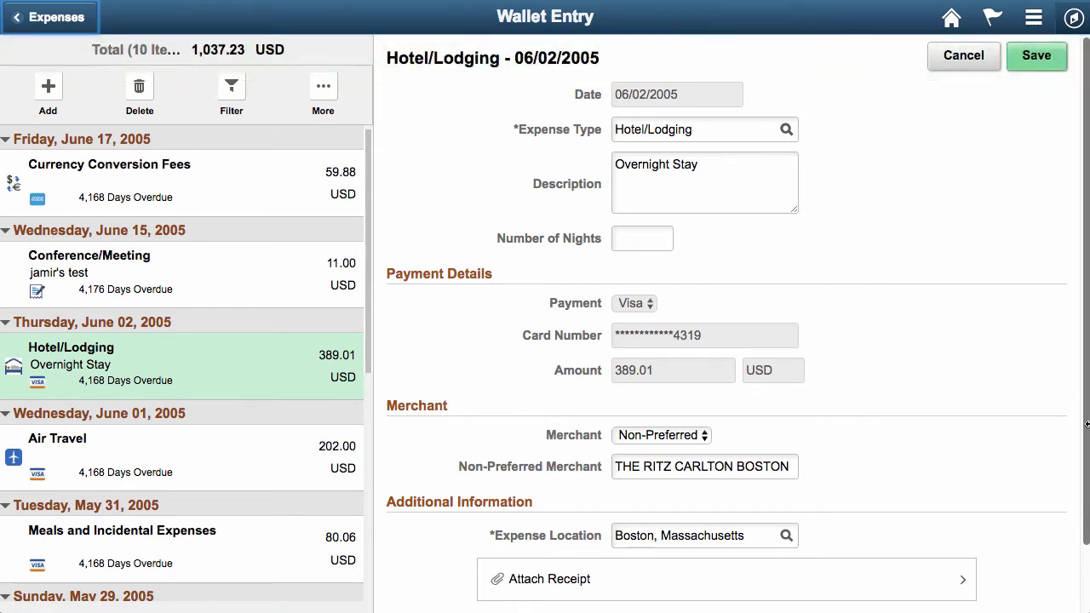
{"action": "left_click", "coordinate": [109, 175]}
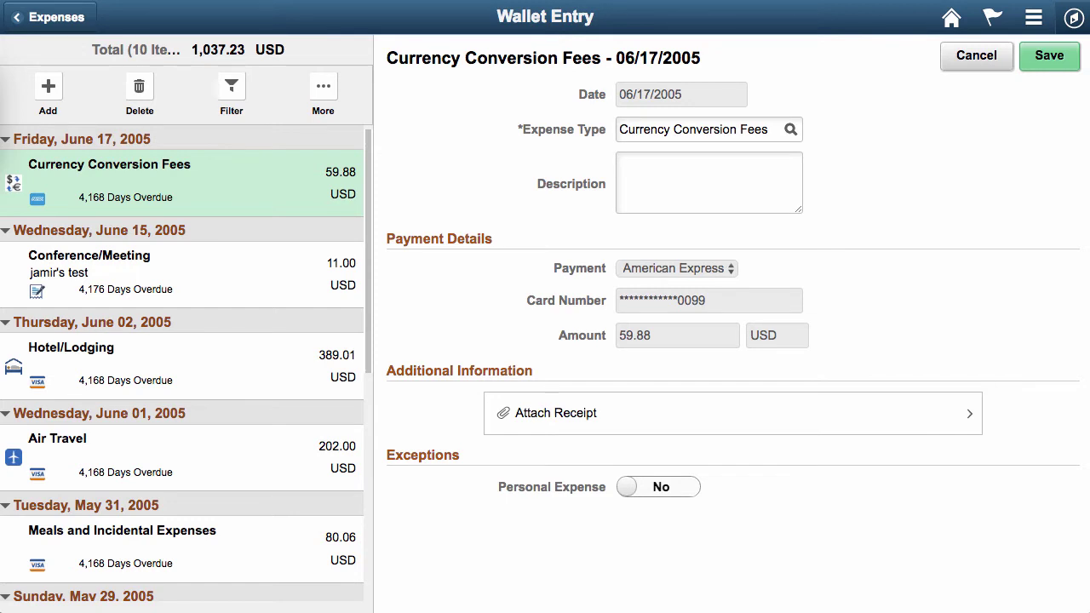
{"action": "left_click", "coordinate": [70, 347]}
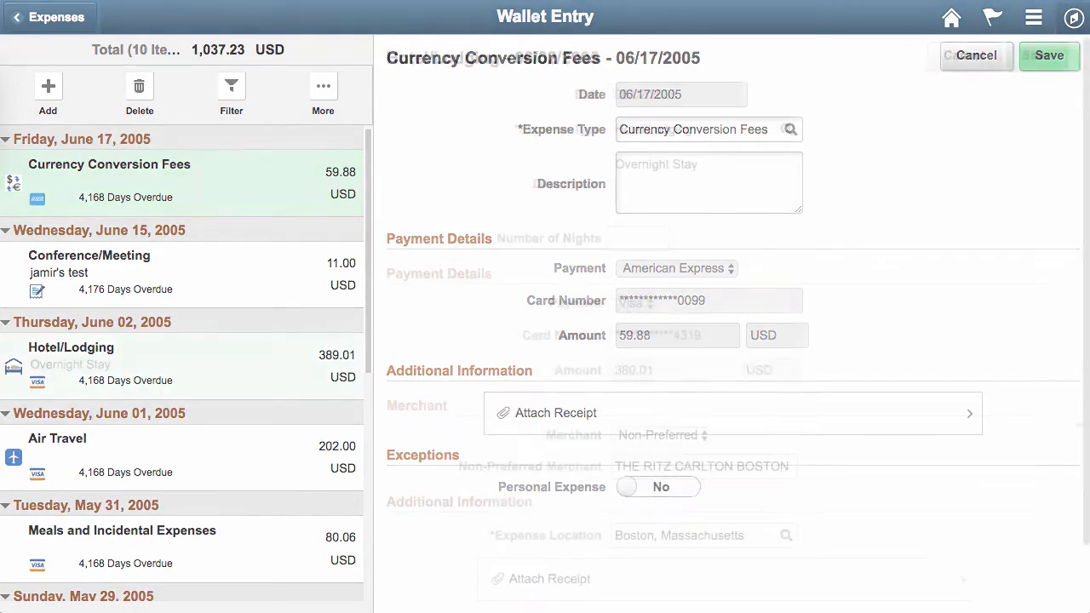
Narrow the window to a compact layout and pick Conference/Meeting from the side expense list.
{"action": "left_click_drag", "start_coordinate": [1089, 434], "coordinate": [740, 462]}
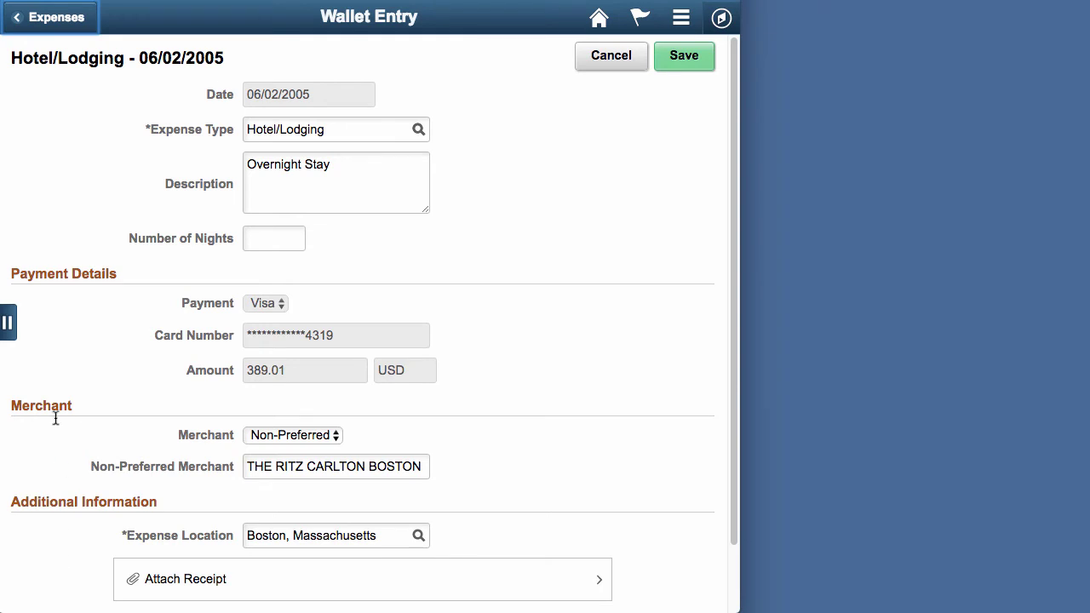
{"action": "left_click", "coordinate": [8, 322]}
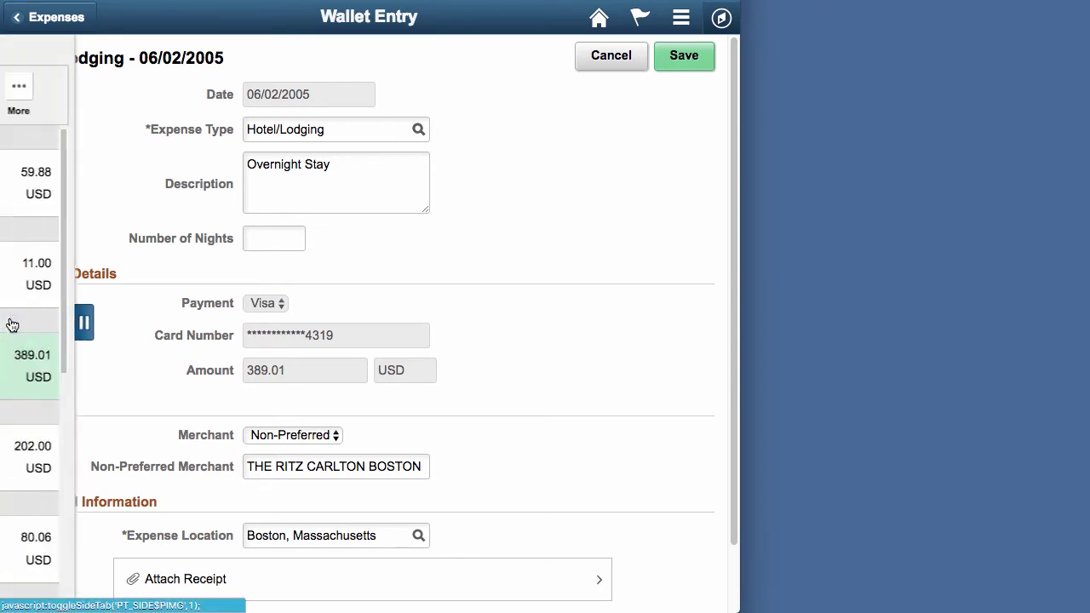
{"action": "left_click", "coordinate": [162, 299]}
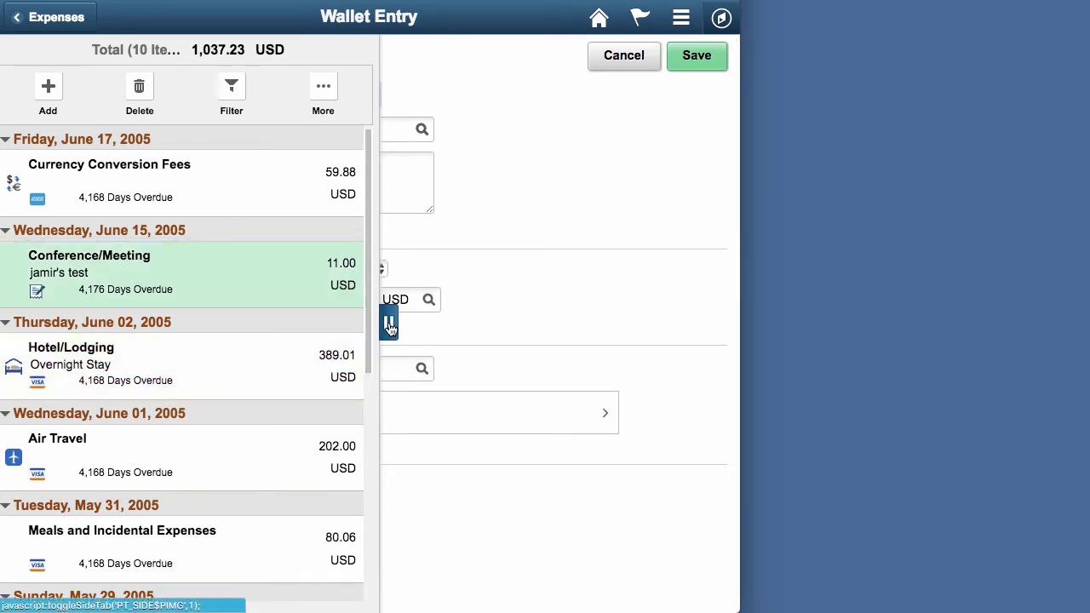
{"action": "left_click", "coordinate": [389, 324]}
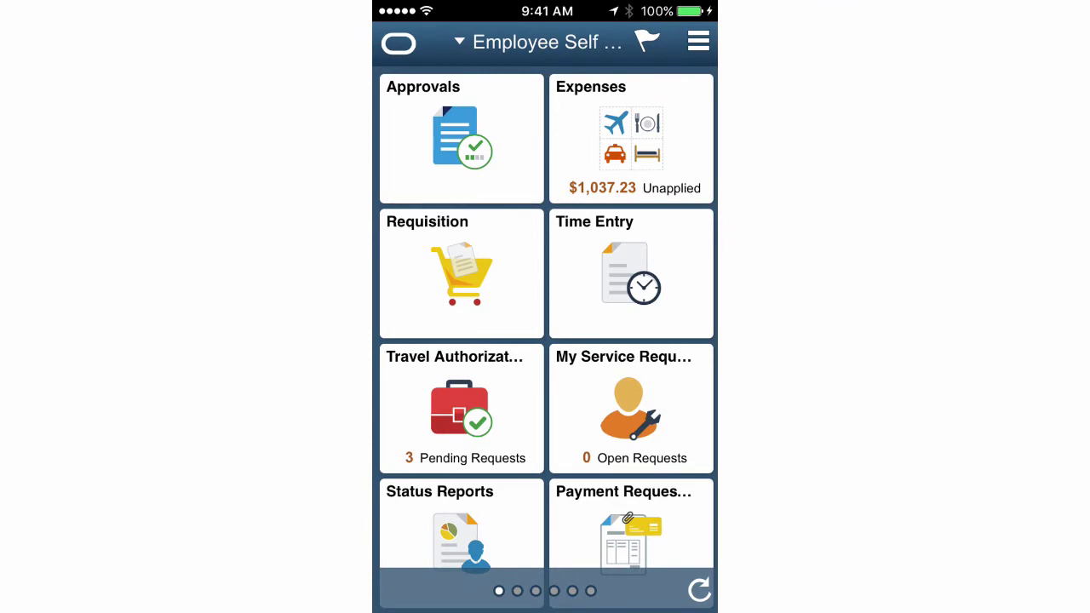
{"action": "scroll", "coordinate": [548, 341], "scroll_direction": "down", "scroll_amount": 3}
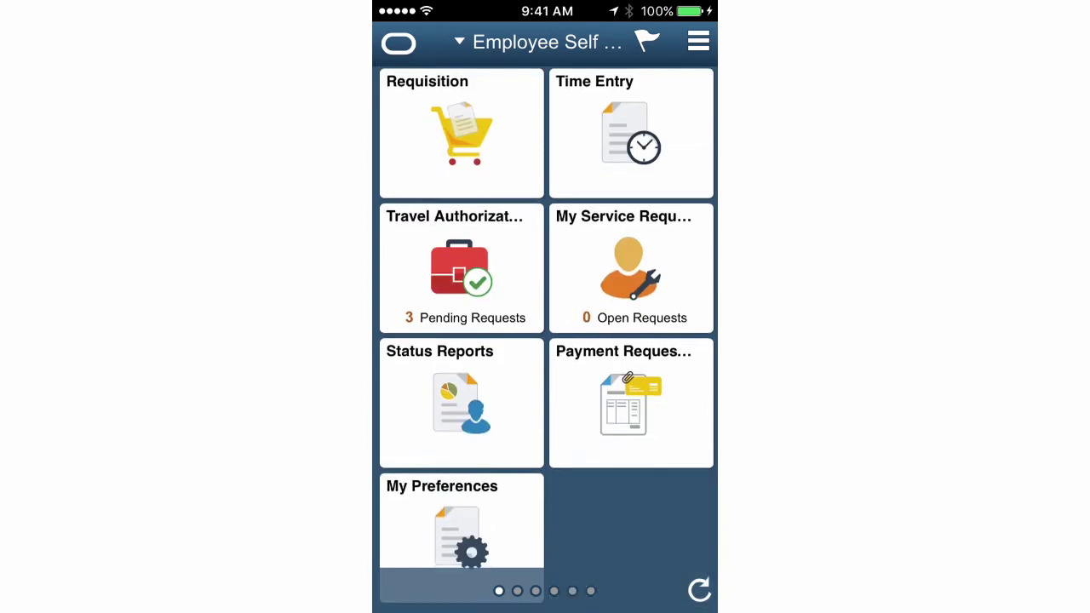
{"action": "scroll", "coordinate": [548, 341], "scroll_direction": "up", "scroll_amount": 3}
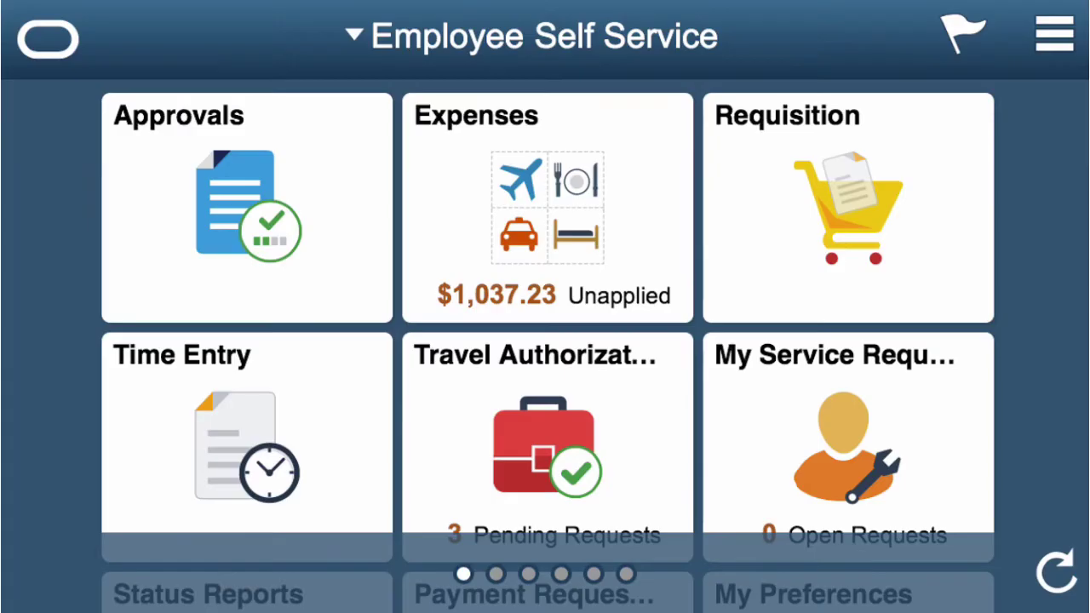
{"action": "scroll", "coordinate": [547, 341], "scroll_direction": "down", "scroll_amount": 3}
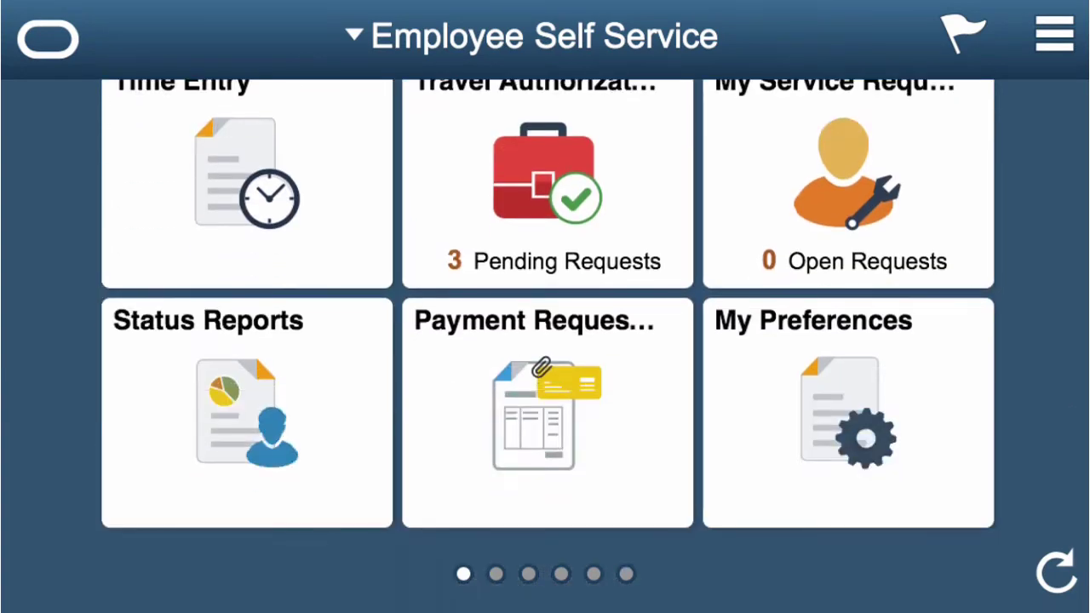
{"action": "scroll", "coordinate": [545, 340], "scroll_direction": "up", "scroll_amount": 3}
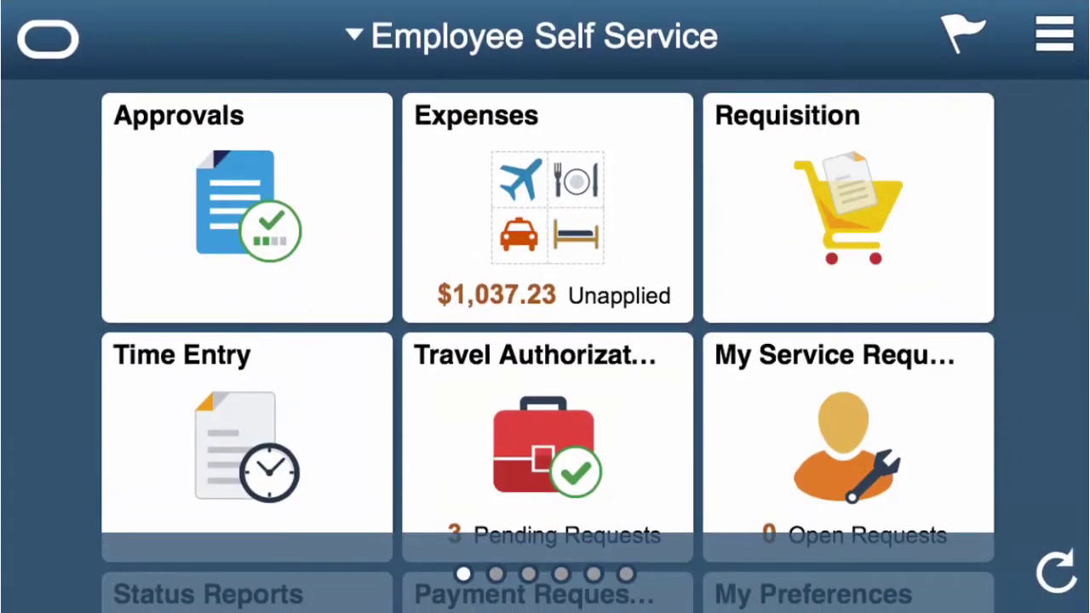
{"action": "mouse_move", "coordinate": [716, 306]}
{"action": "left_mouse_down"}
{"action": "mouse_move", "coordinate": [523, 304]}
{"action": "mouse_move", "coordinate": [715, 306]}
{"action": "left_mouse_up"}
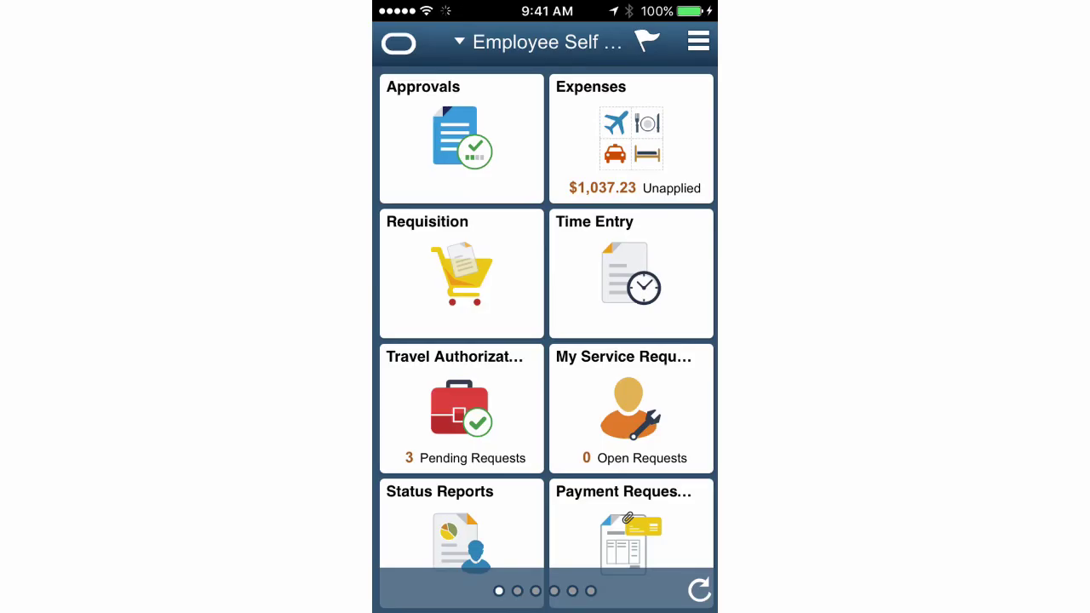
On the phone, open Expenses > My Wallet, review the Hotel/Lodging entry, then cancel back.
{"action": "left_click", "coordinate": [631, 139]}
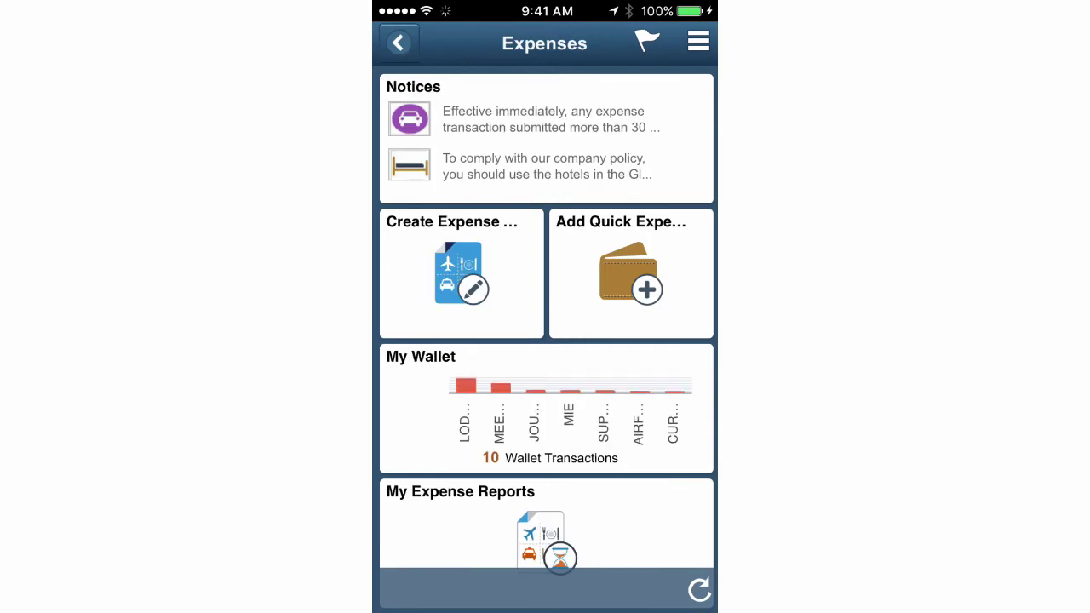
{"action": "left_click", "coordinate": [545, 409]}
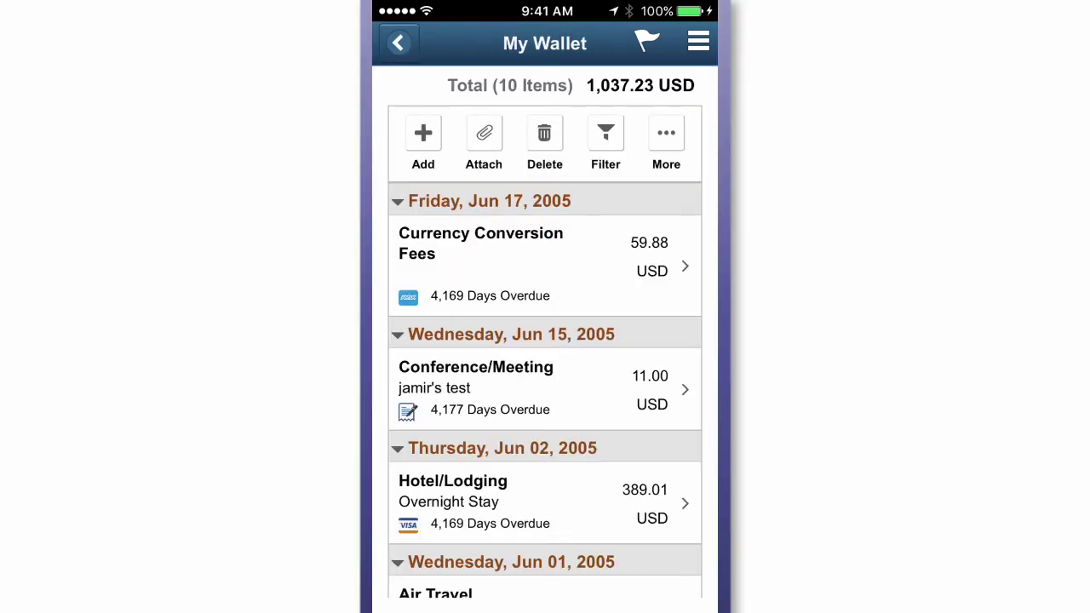
{"action": "left_click", "coordinate": [528, 501]}
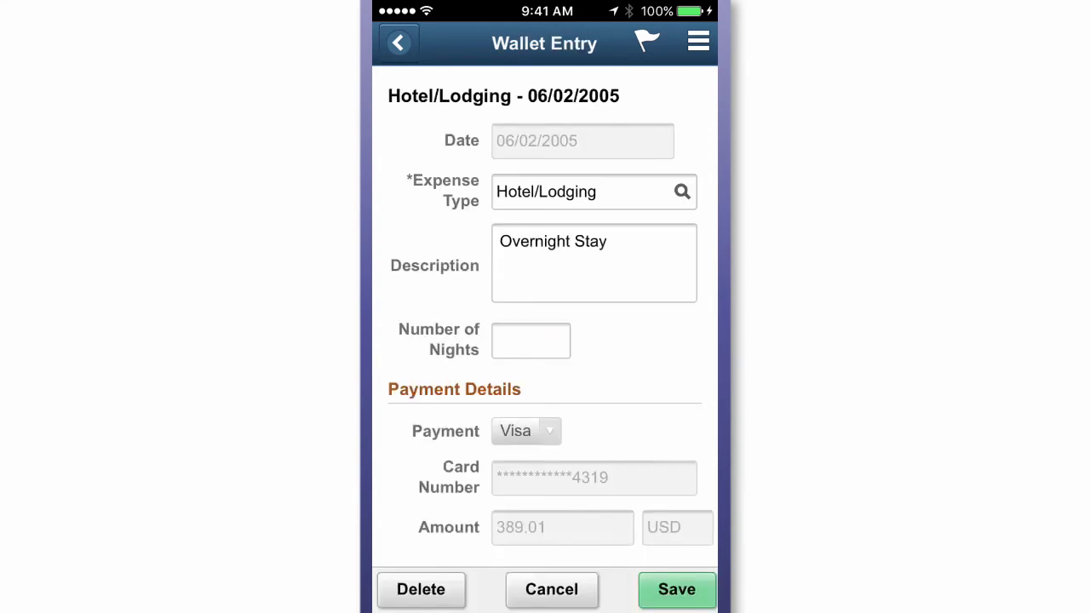
{"action": "scroll", "coordinate": [545, 320], "scroll_direction": "down", "scroll_amount": 10}
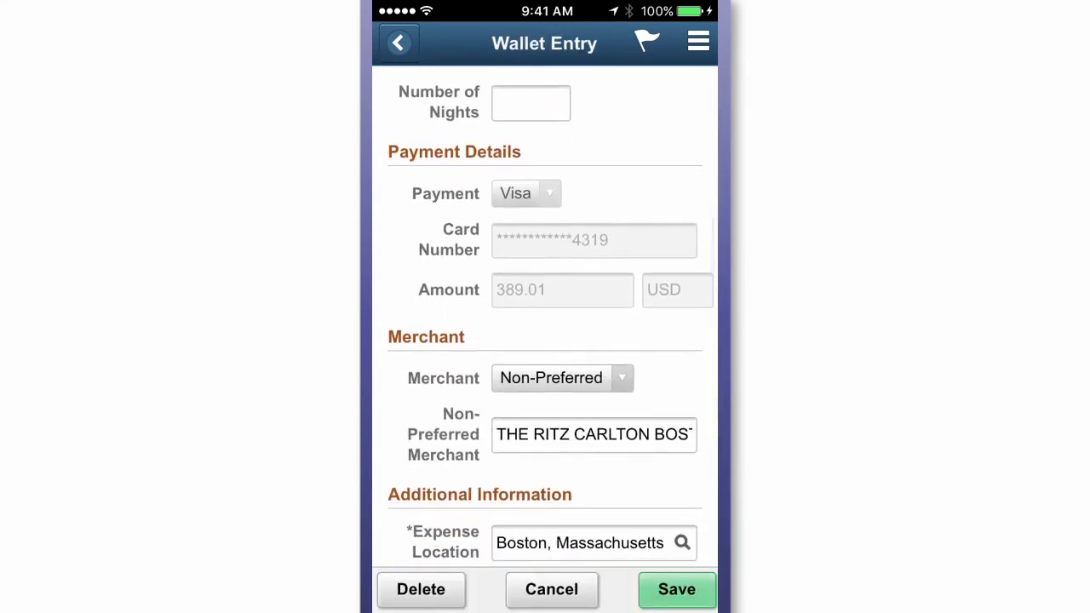
{"action": "scroll", "coordinate": [545, 321], "scroll_direction": "up", "scroll_amount": 10}
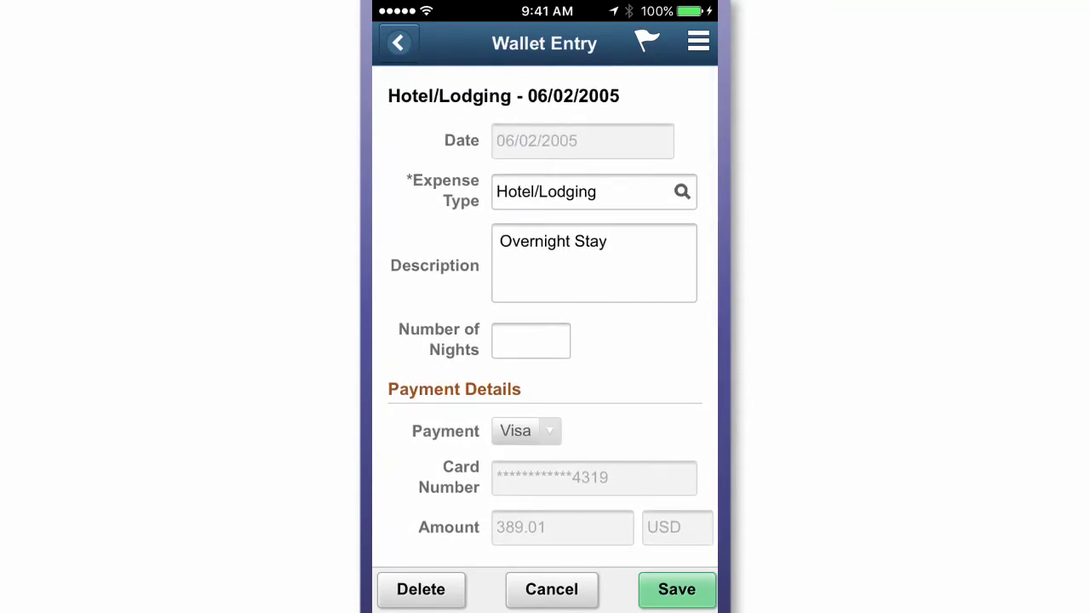
{"action": "scroll", "coordinate": [545, 320], "scroll_direction": "down", "scroll_amount": 10}
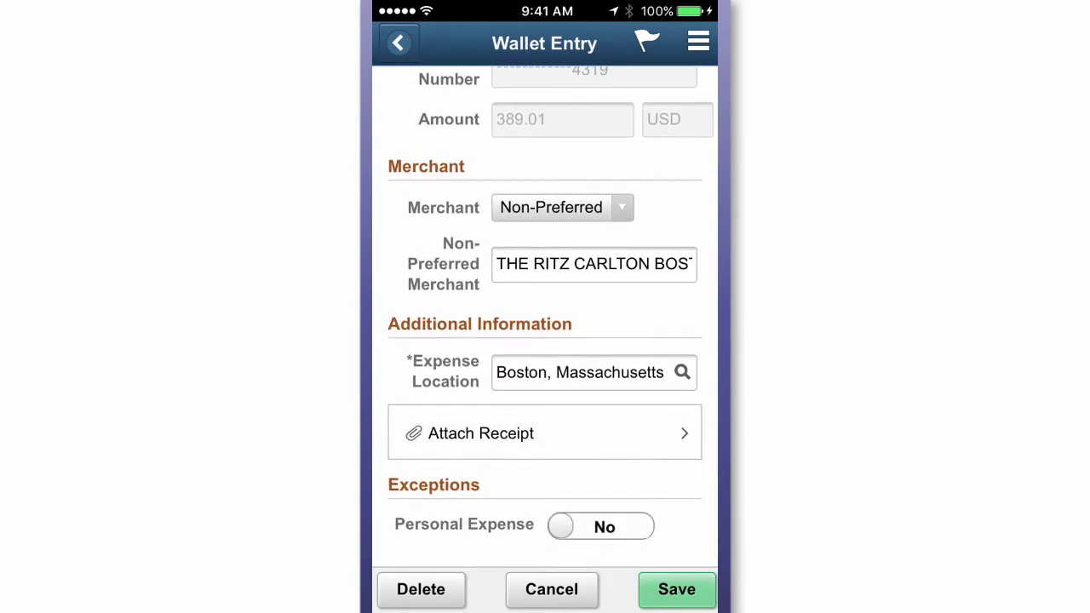
{"action": "left_click", "coordinate": [551, 590]}
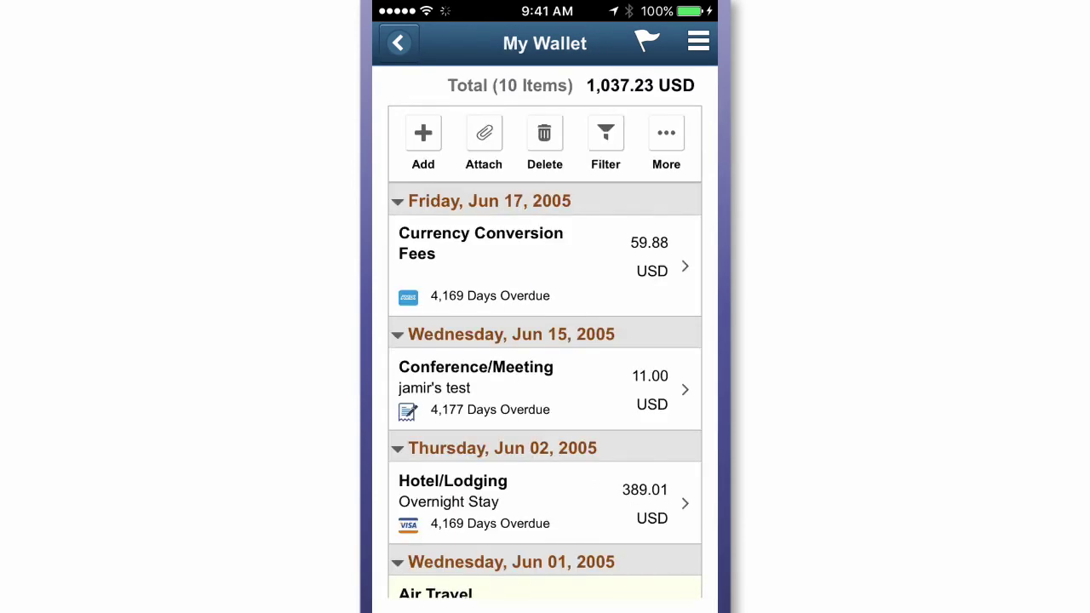
{"action": "scroll", "coordinate": [545, 341], "scroll_direction": "down", "scroll_amount": 2}
{"action": "scroll", "coordinate": [545, 389], "scroll_direction": "up", "scroll_amount": 2}
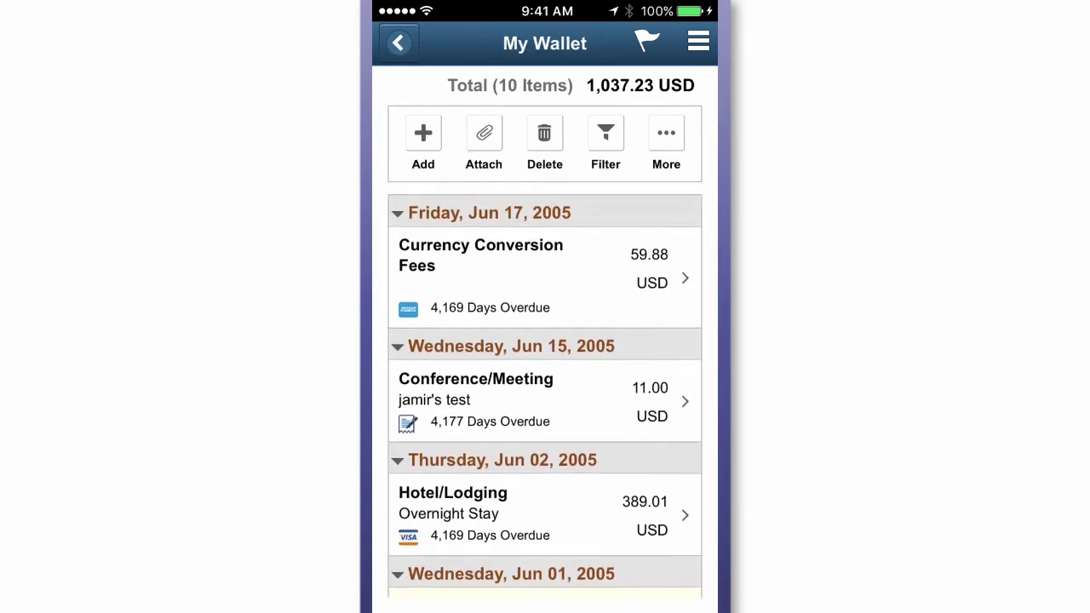
{"action": "scroll", "coordinate": [546, 392], "scroll_direction": "down", "scroll_amount": 6}
{"action": "scroll", "coordinate": [545, 392], "scroll_direction": "up", "scroll_amount": 4}
{"action": "scroll", "coordinate": [545, 392], "scroll_direction": "up", "scroll_amount": 3}
{"action": "left_click", "coordinate": [424, 137]}
{"action": "left_click", "coordinate": [659, 141]}
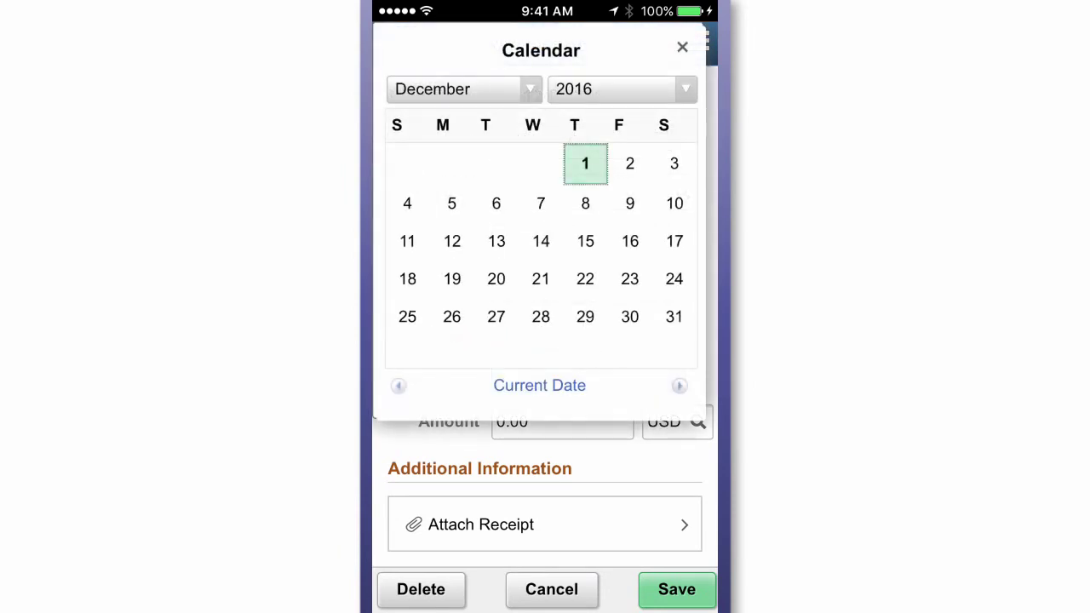
{"action": "left_click", "coordinate": [683, 47]}
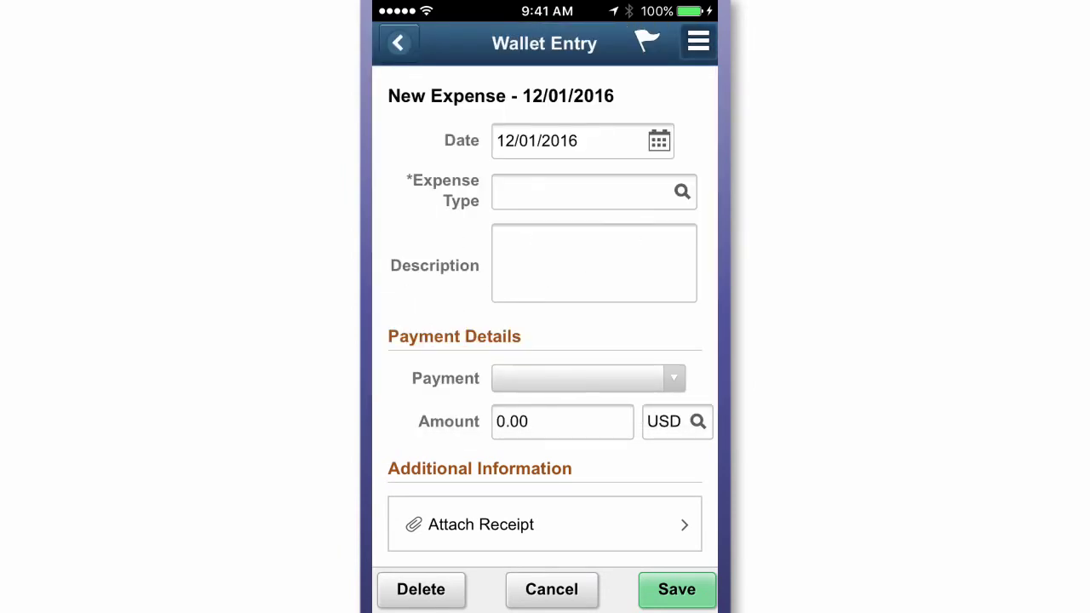
{"action": "left_click", "coordinate": [398, 43]}
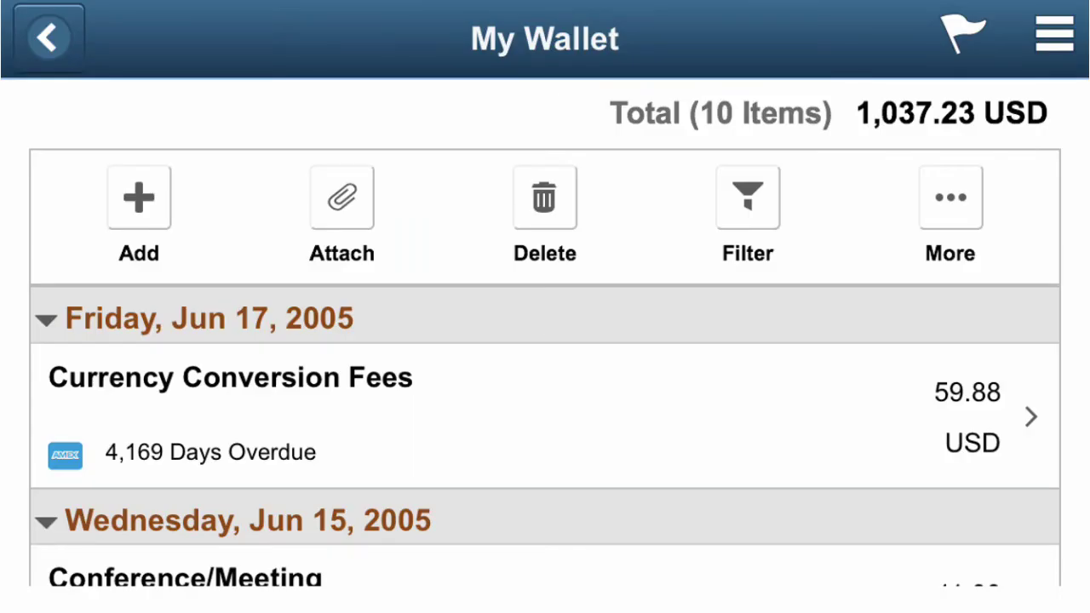
{"action": "scroll", "coordinate": [546, 434], "scroll_direction": "down", "scroll_amount": 6}
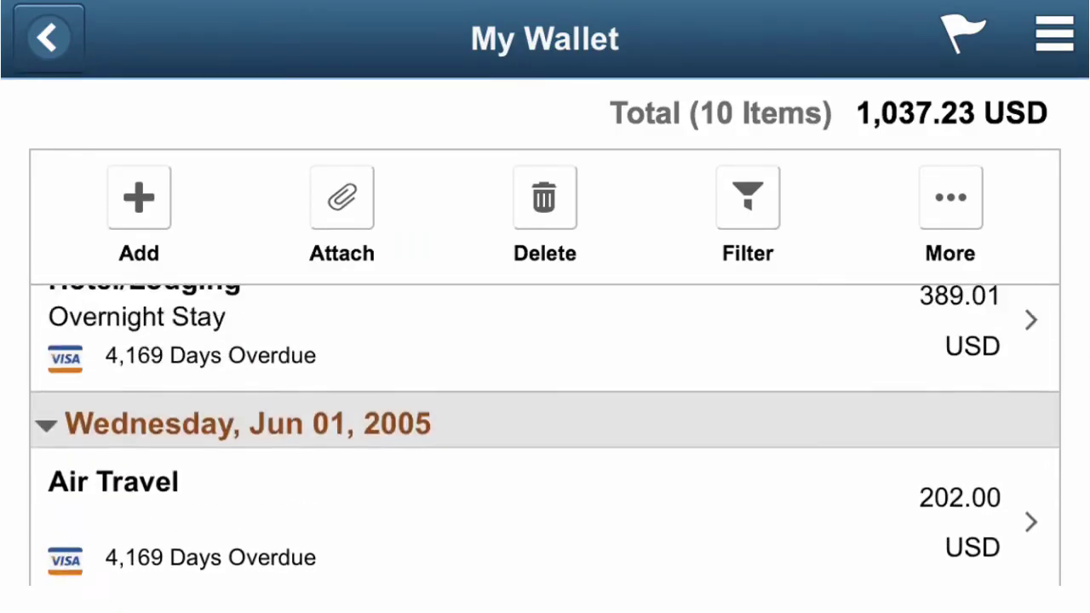